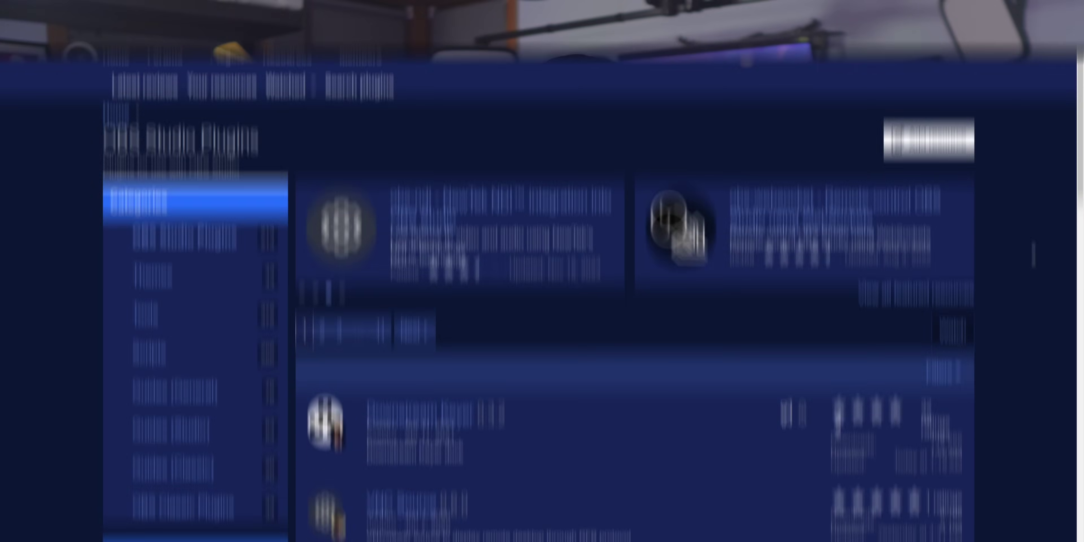
- Download the Downstream Keyer plugin's latest 0.3.2 release from its version history
{"action": "scroll", "coordinate": [1033, 201], "scroll_direction": "down", "scroll_amount": 2}
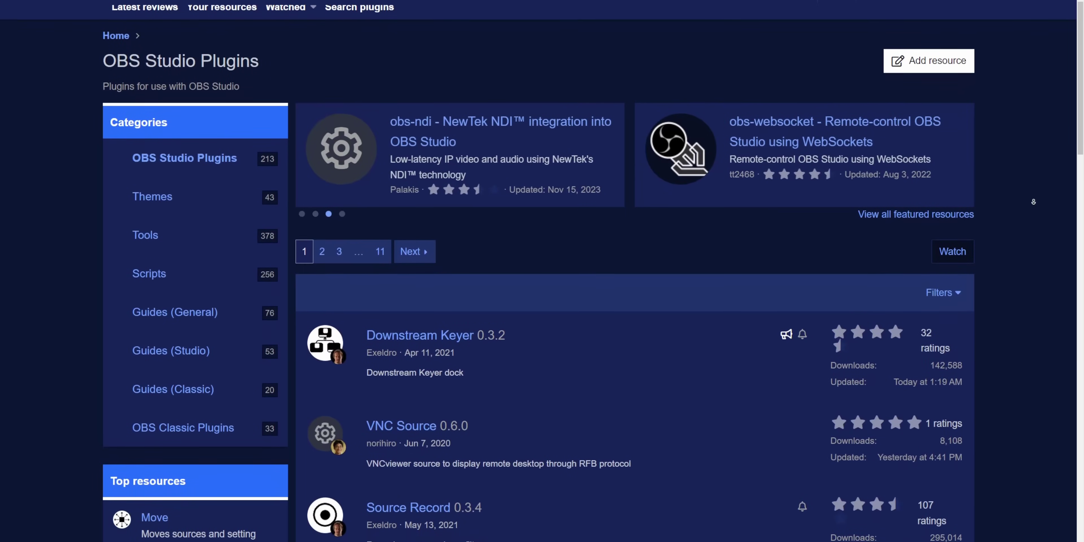
{"action": "scroll", "coordinate": [1032, 201], "scroll_direction": "down", "scroll_amount": 2}
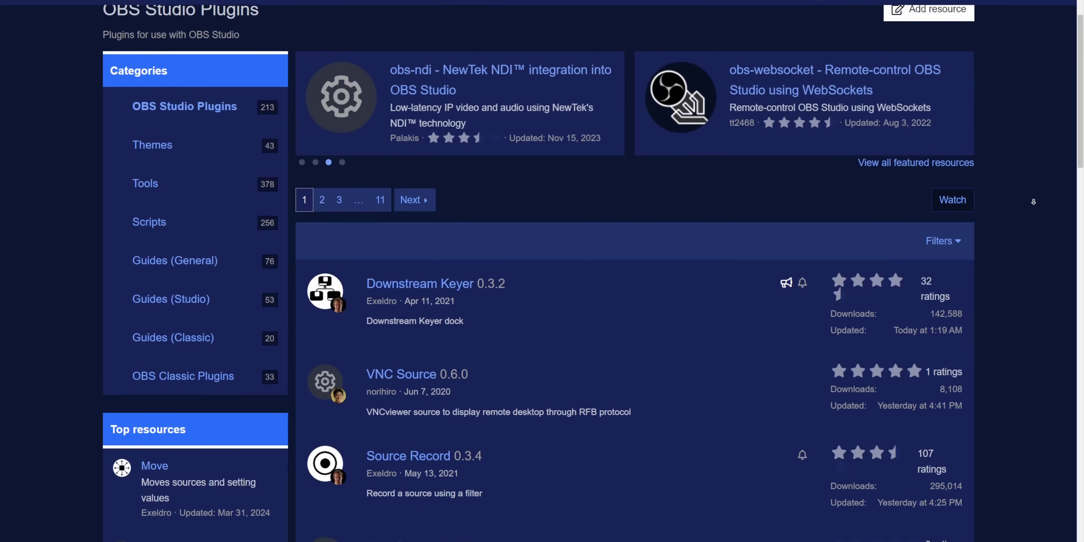
{"action": "scroll", "coordinate": [1033, 202], "scroll_direction": "down", "scroll_amount": 1}
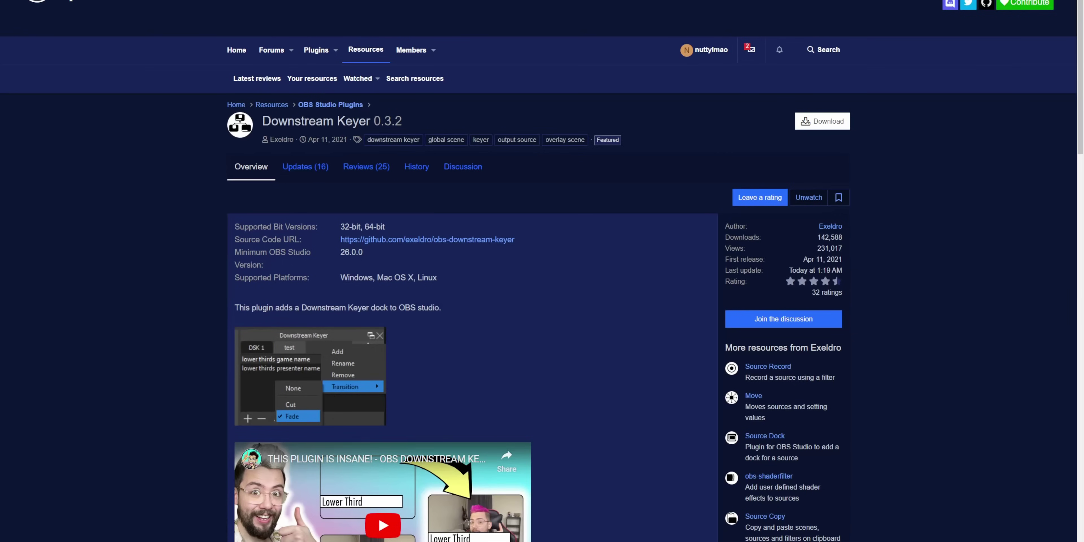
{"action": "left_click", "coordinate": [415, 175]}
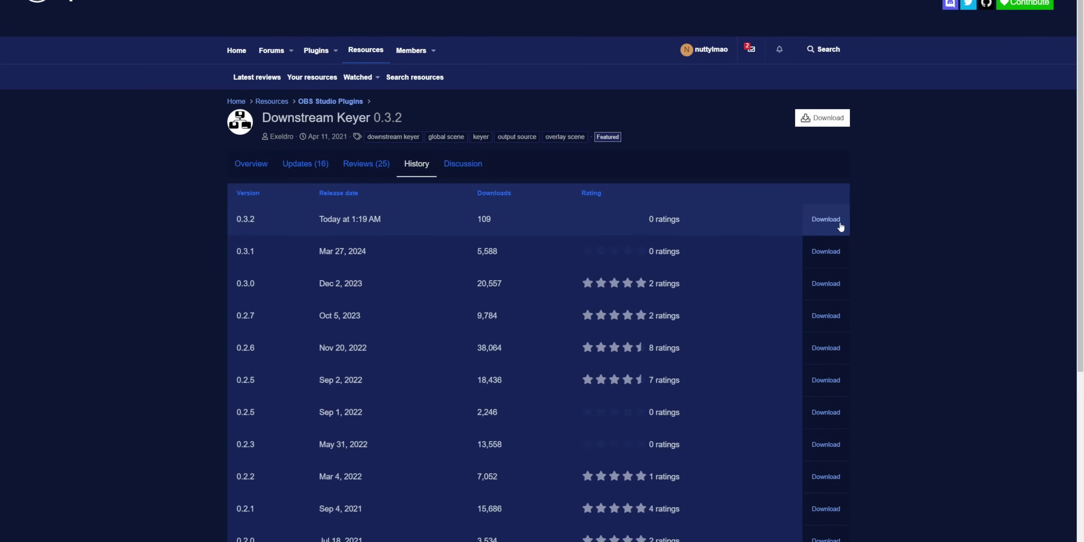
{"action": "left_click", "coordinate": [826, 219]}
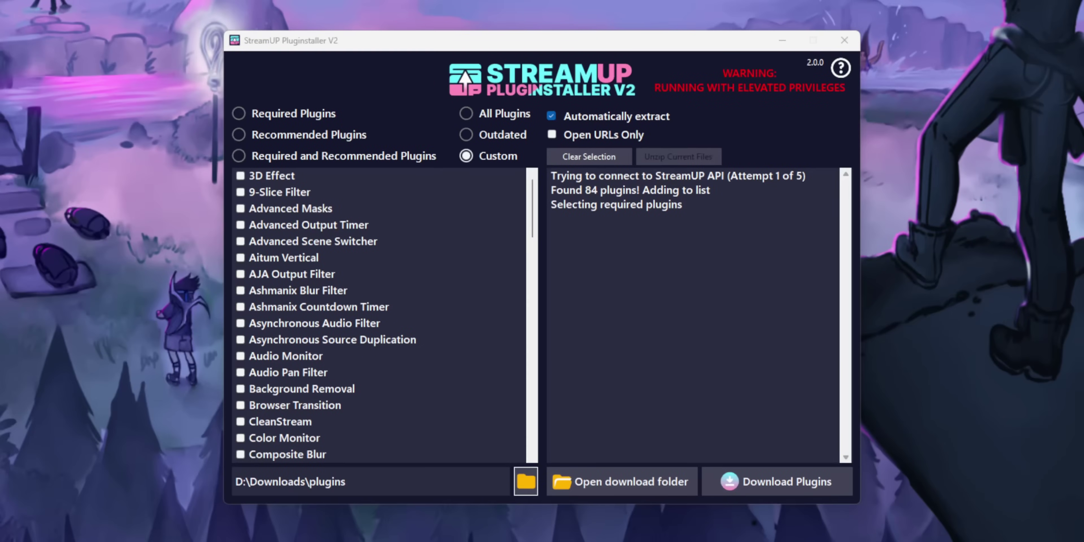
- Download the custom selection: 3D Effect, Aitum Vertical, Face Tracker and Scene Collection Manager
{"action": "left_click", "coordinate": [239, 175]}
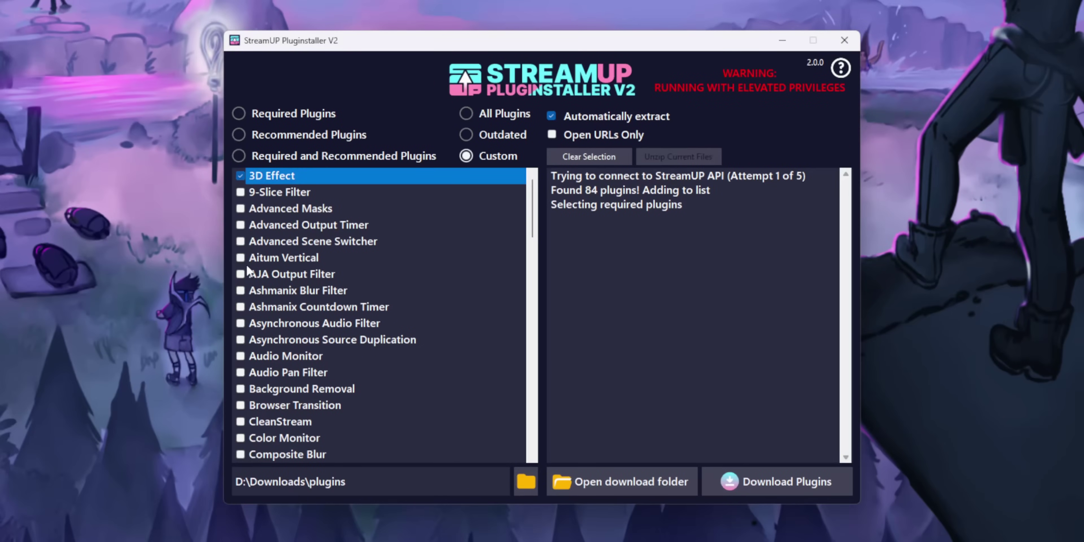
{"action": "left_click", "coordinate": [240, 258]}
{"action": "scroll", "coordinate": [265, 322], "scroll_direction": "down", "scroll_amount": 5}
{"action": "left_click", "coordinate": [241, 322]}
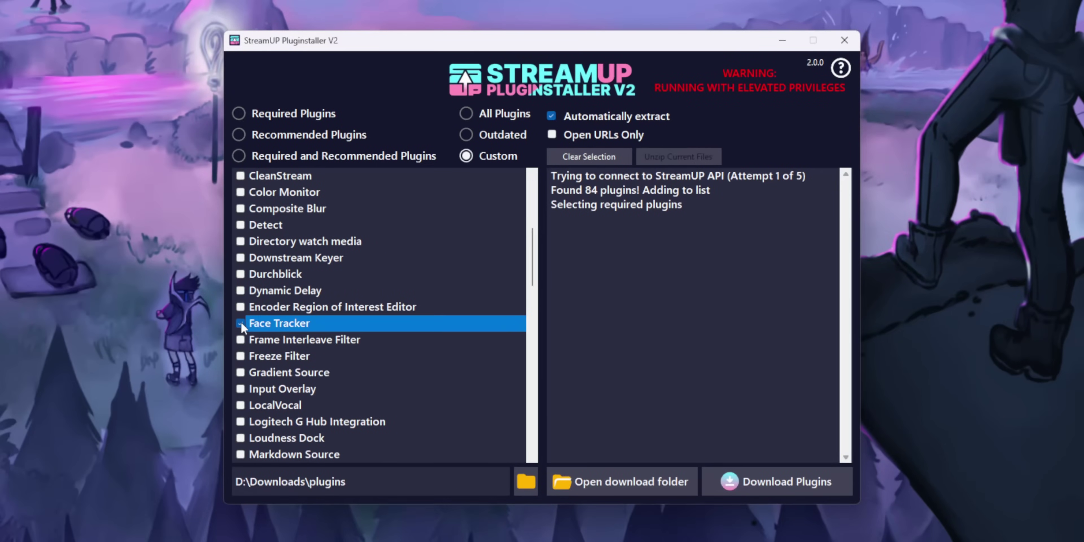
{"action": "scroll", "coordinate": [242, 337], "scroll_direction": "down", "scroll_amount": 8}
{"action": "left_click", "coordinate": [241, 387]}
{"action": "left_click", "coordinate": [839, 488]}
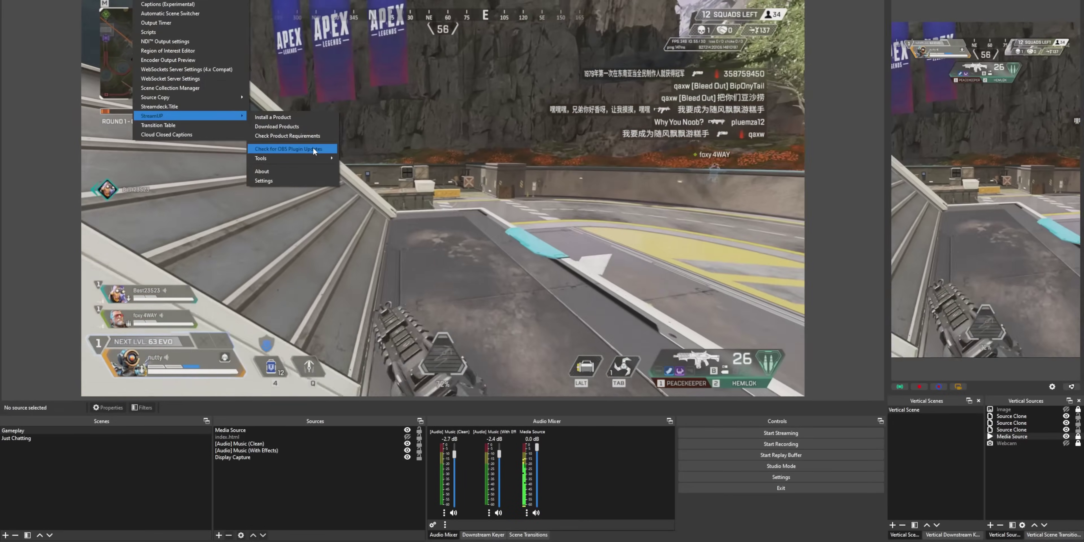
- Run StreamUP's Check for OBS Plugin Updates from the Tools menu
{"action": "left_click", "coordinate": [313, 152]}
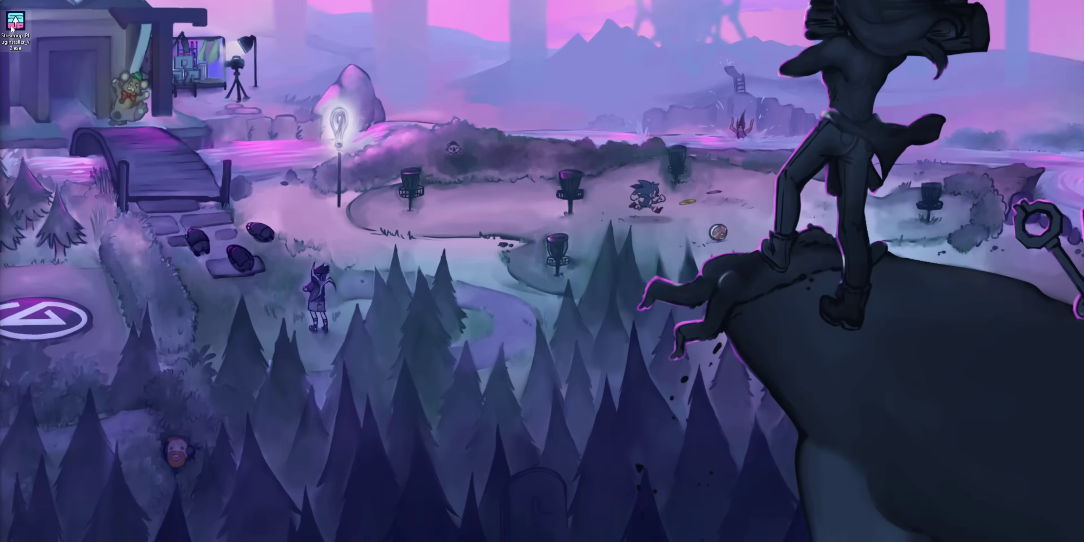
- Launch Streamup_PluginInstaller_V2.exe from the desktop
{"action": "double_click", "coordinate": [12, 26]}
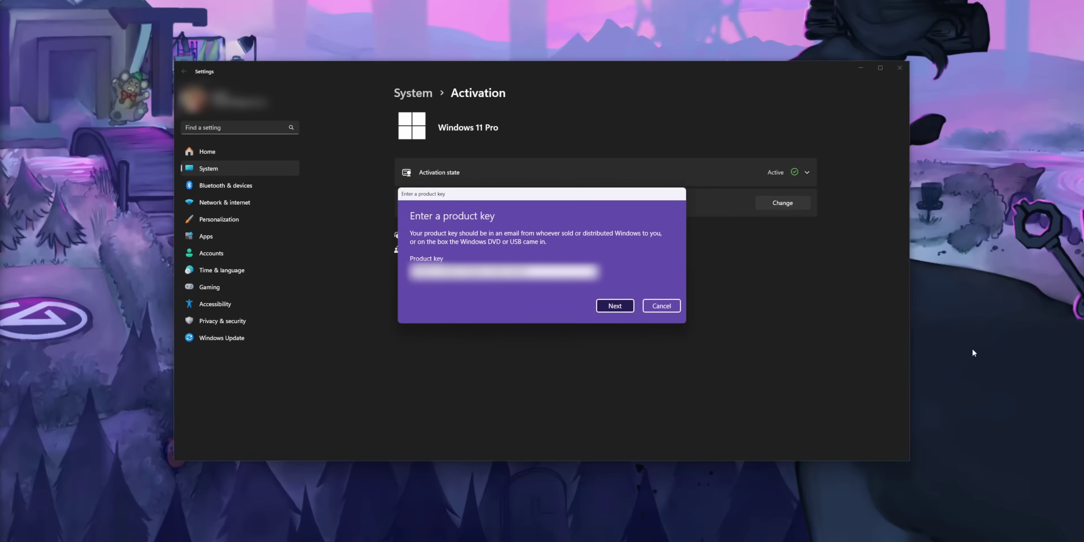
- Cancel the Enter a product key dialog on the Activation page
{"action": "left_click", "coordinate": [667, 307]}
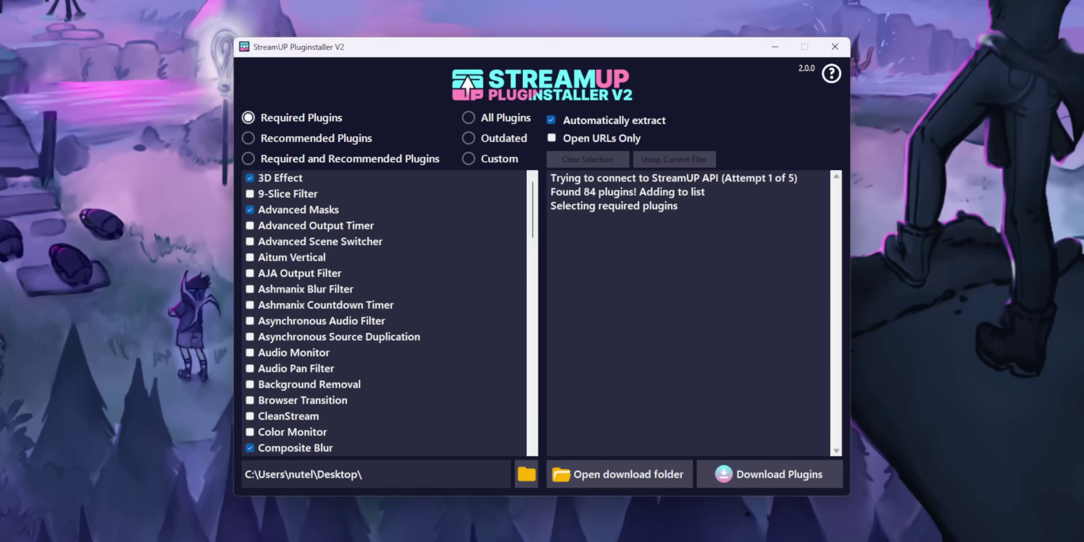
- Review the fifteen ticked Required Plugins and download them to the desktop
{"action": "scroll", "coordinate": [513, 194], "scroll_direction": "down", "scroll_amount": 6}
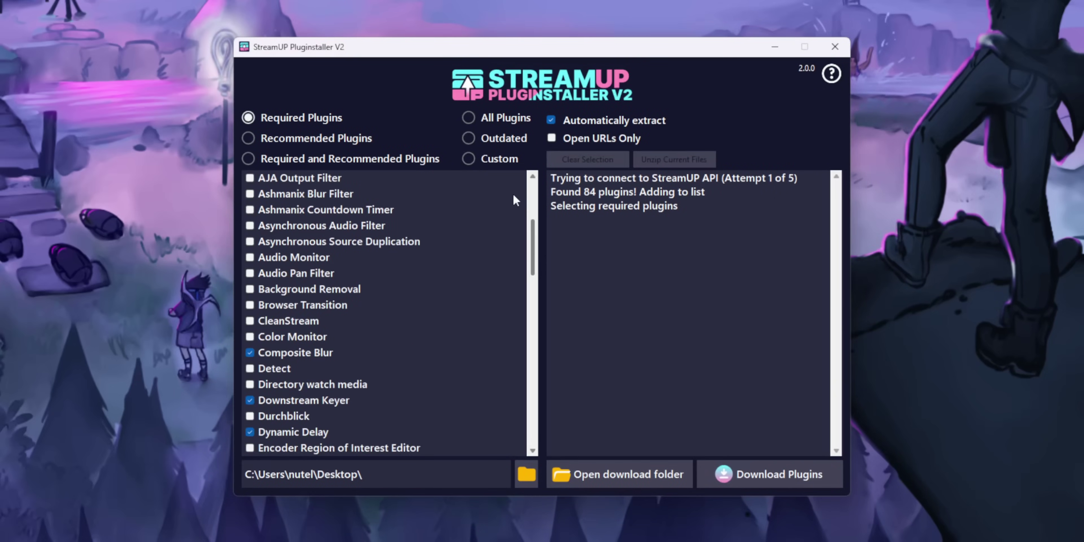
{"action": "scroll", "coordinate": [513, 203], "scroll_direction": "down", "scroll_amount": 11}
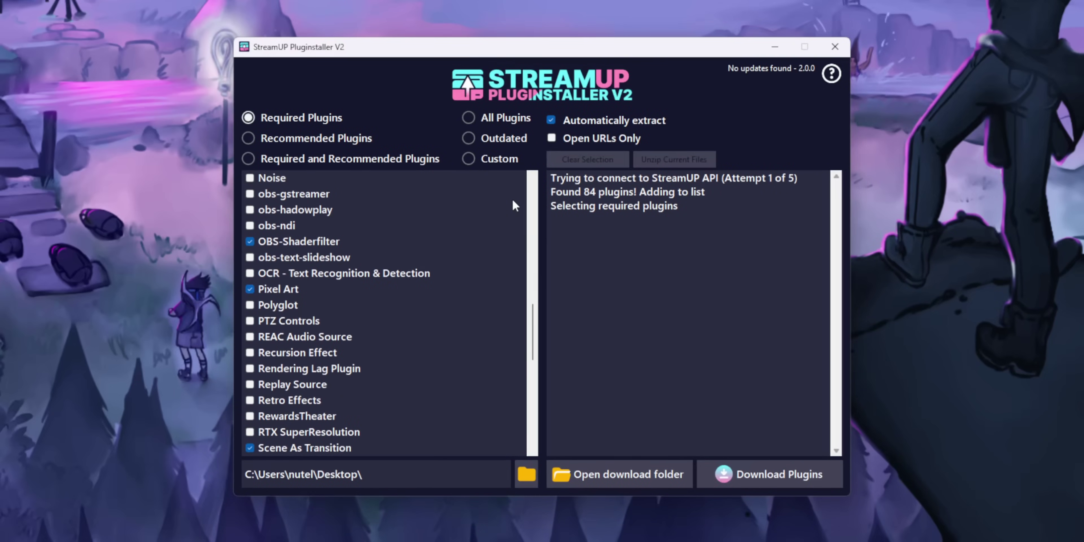
{"action": "scroll", "coordinate": [485, 193], "scroll_direction": "down", "scroll_amount": 5}
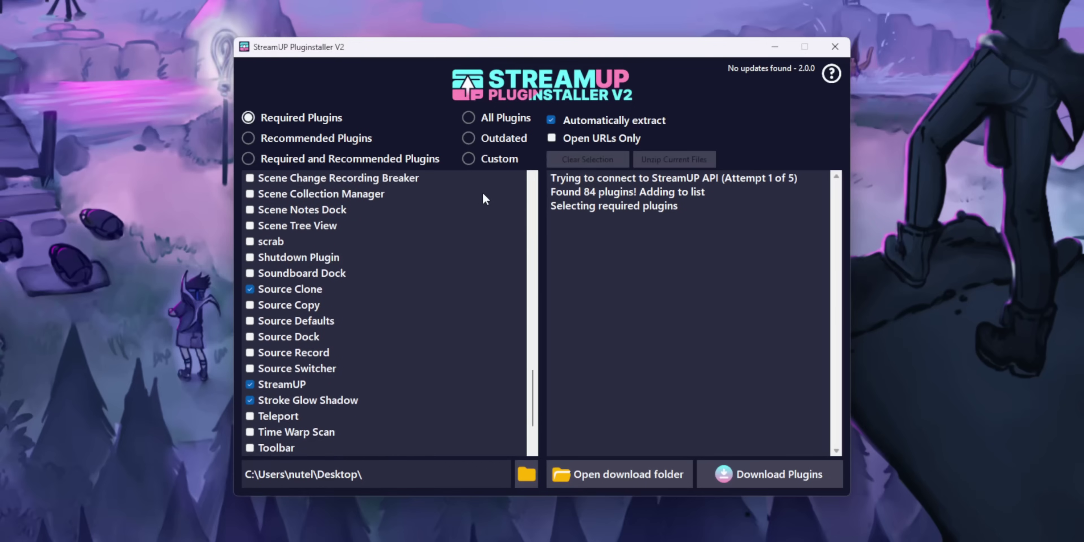
{"action": "left_click", "coordinate": [823, 480]}
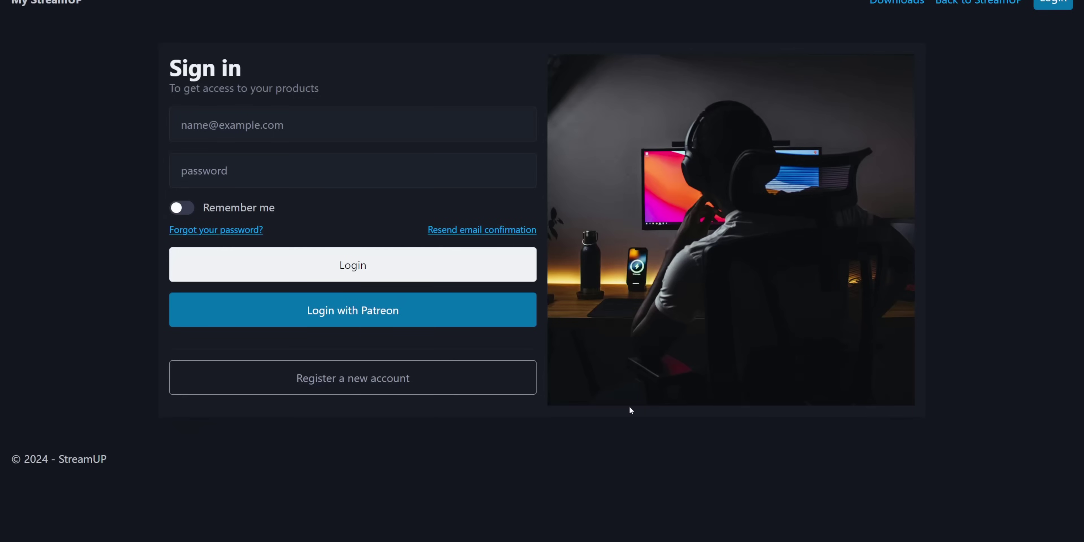
- Log in to My StreamUP and launch the downloaded StreamUP Pluginstaller V2
{"action": "left_click", "coordinate": [387, 376]}
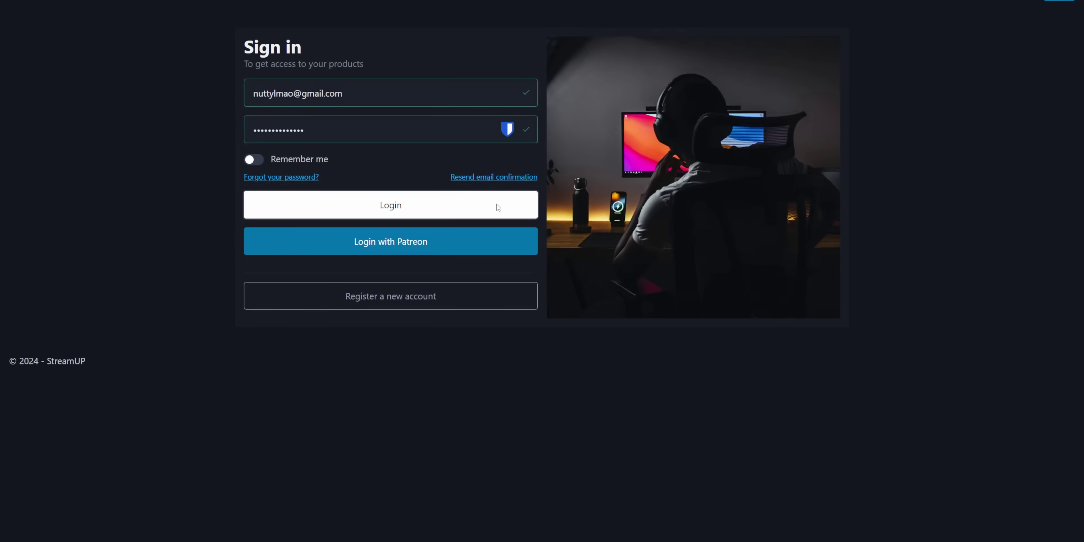
{"action": "left_click", "coordinate": [497, 207]}
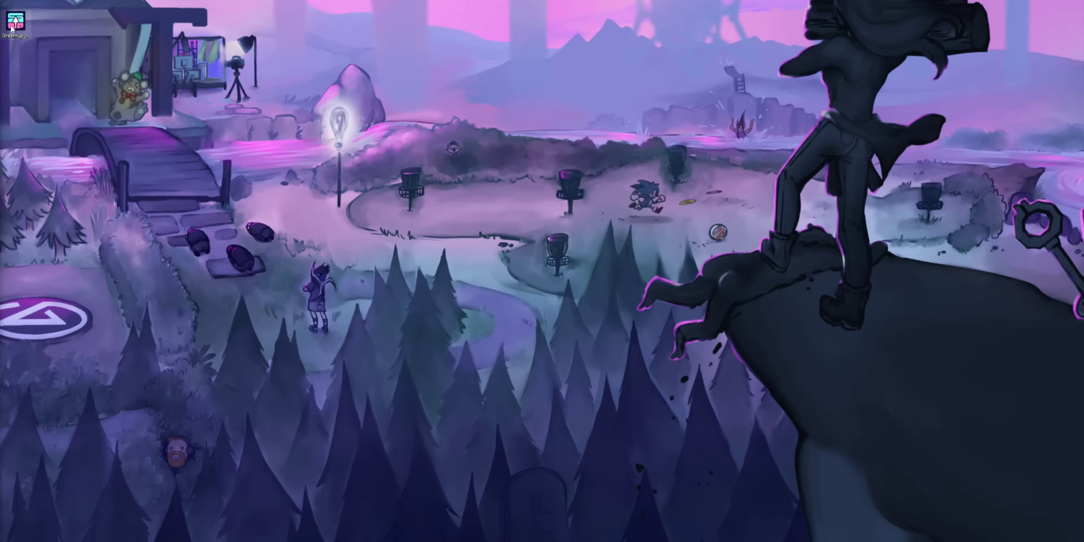
{"action": "double_click", "coordinate": [13, 24]}
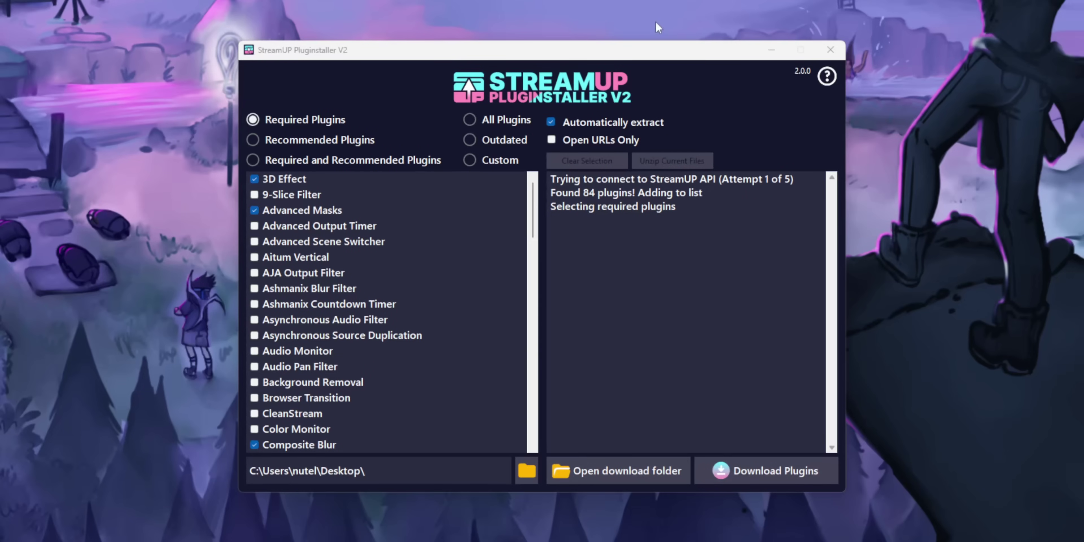
- Get past the SmartScreen warning and clear the plugin list under the Custom option
{"action": "left_click_drag", "start_coordinate": [533, 211], "coordinate": [534, 273]}
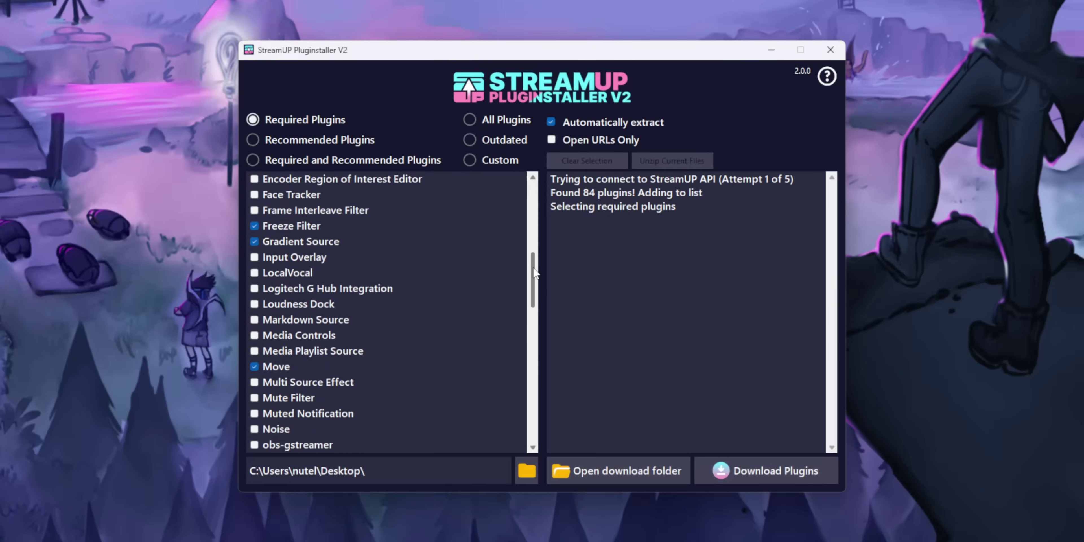
{"action": "left_click_drag", "start_coordinate": [535, 320], "coordinate": [533, 179]}
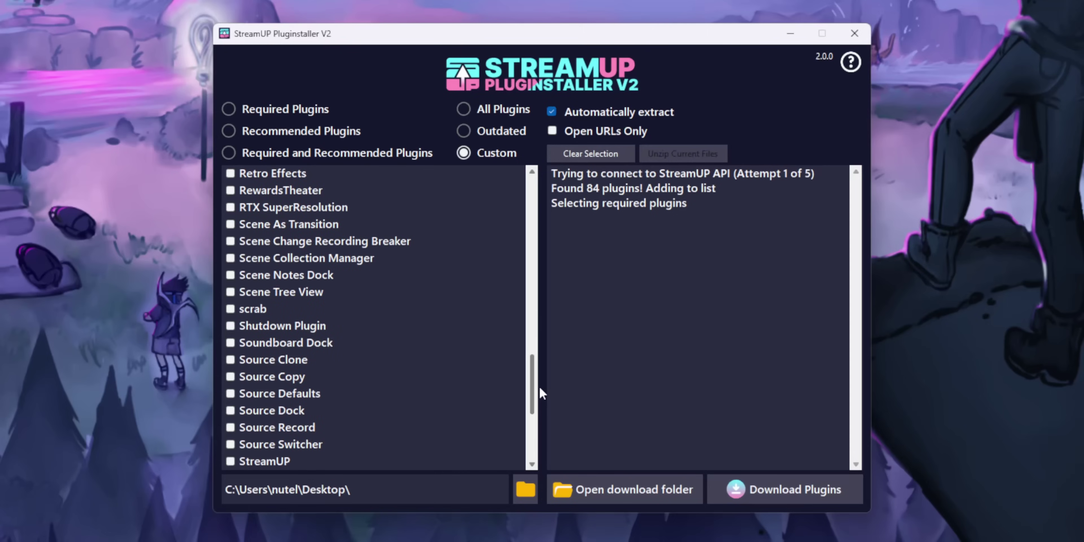
{"action": "left_click_drag", "start_coordinate": [538, 385], "coordinate": [541, 420]}
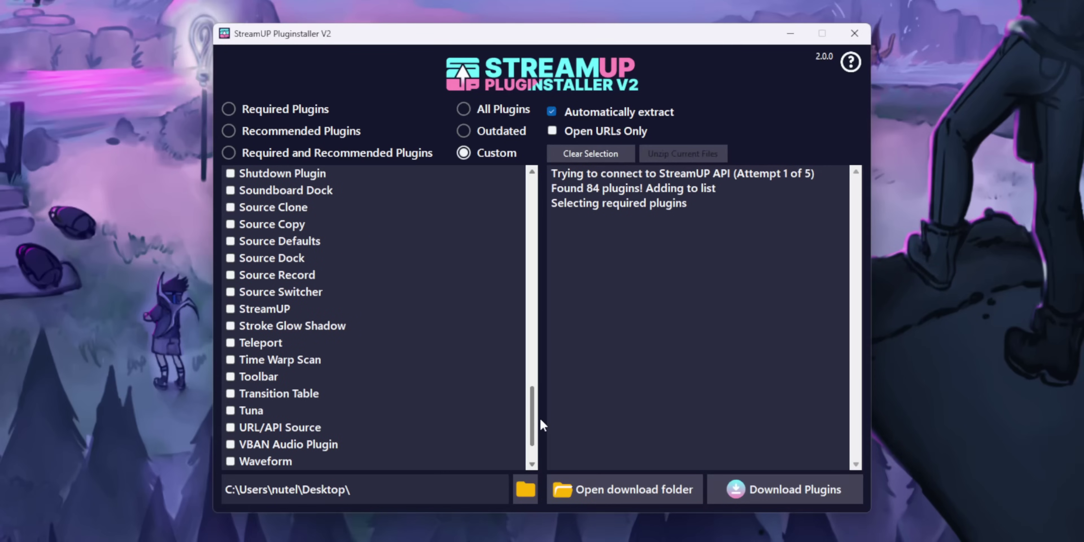
- Tick the Toolbar plugin in the custom selection
{"action": "left_click", "coordinate": [256, 375]}
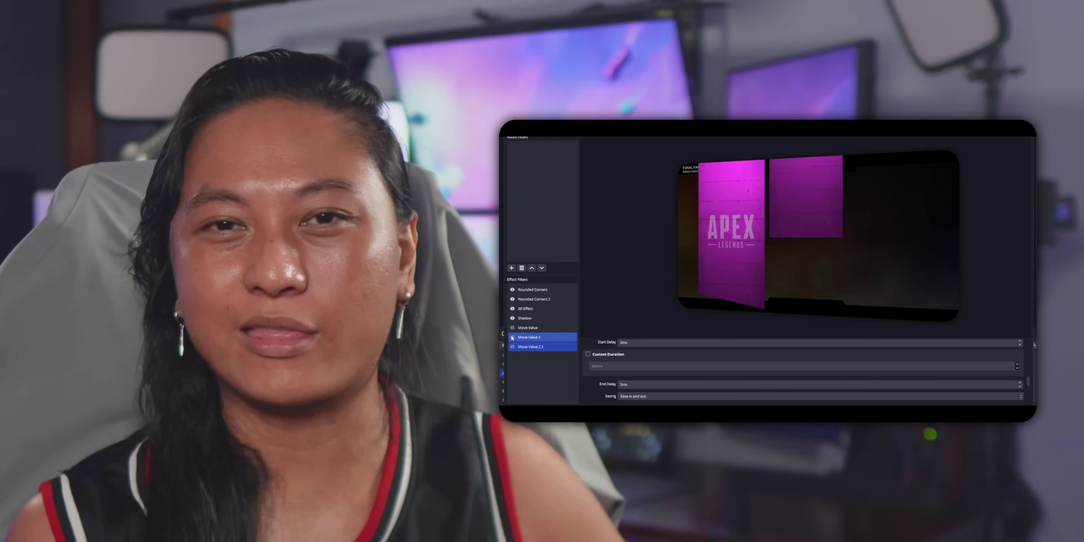
{"action": "left_click", "coordinate": [512, 347]}
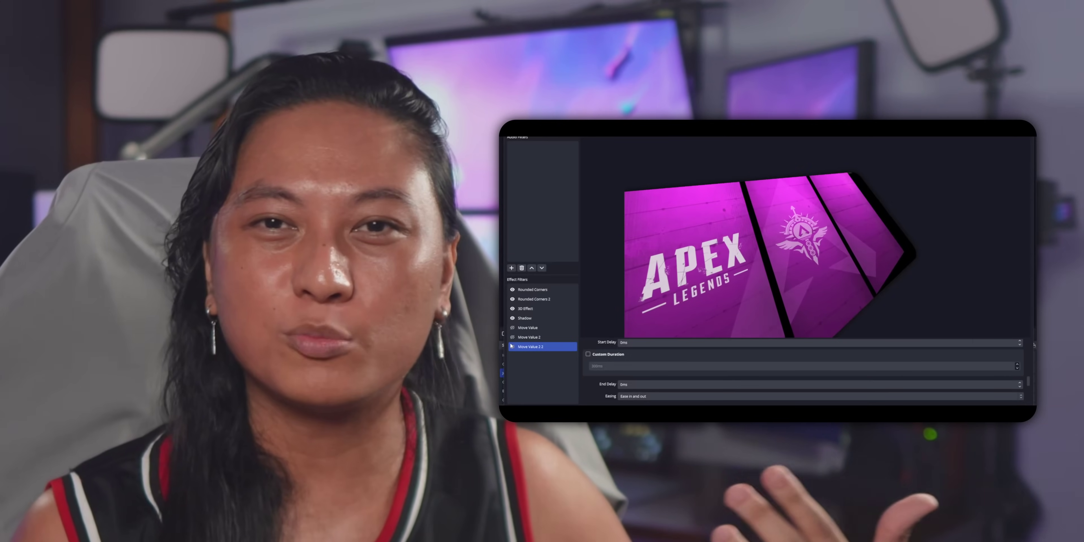
{"action": "left_click", "coordinate": [512, 328], "text": "ctrl"}
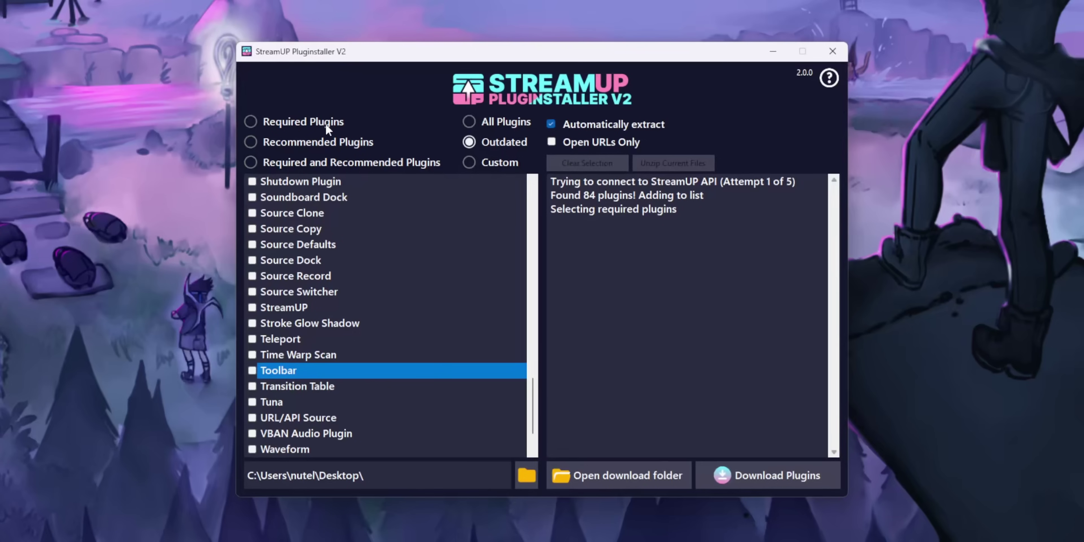
- Re-select the Required Plugins preset and review the re-ticked list
{"action": "left_click", "coordinate": [325, 122]}
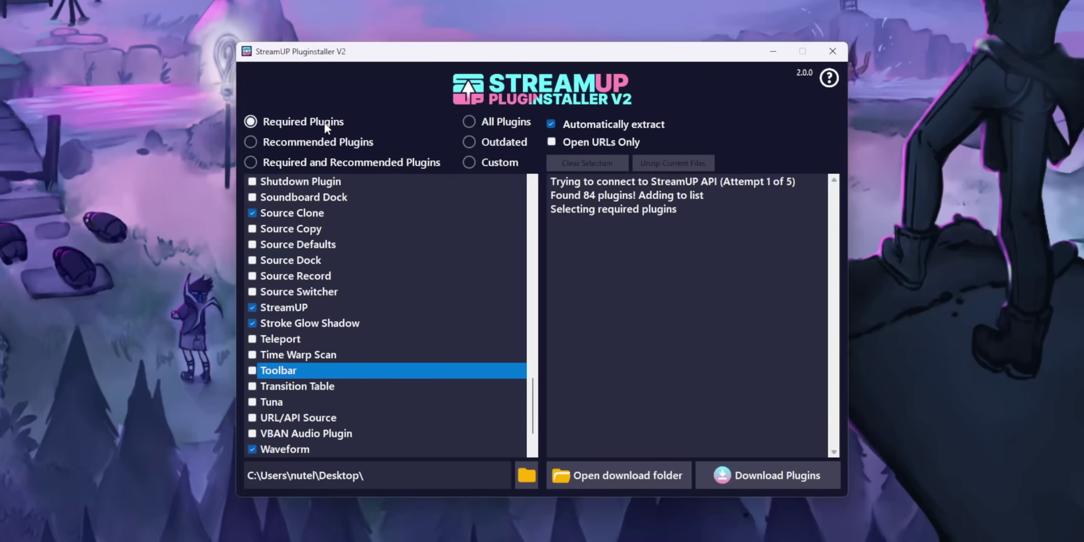
{"action": "left_click_drag", "start_coordinate": [530, 402], "coordinate": [552, 195]}
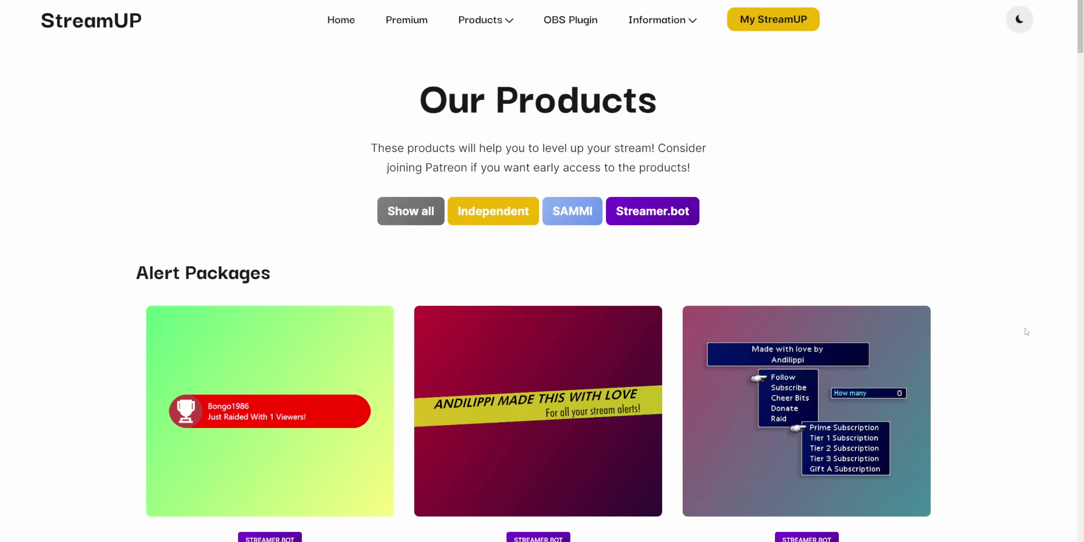
- Scroll the StreamUP products page through Effects down to the Polaroid Picture
{"action": "scroll", "coordinate": [1010, 324], "scroll_direction": "down", "scroll_amount": 10}
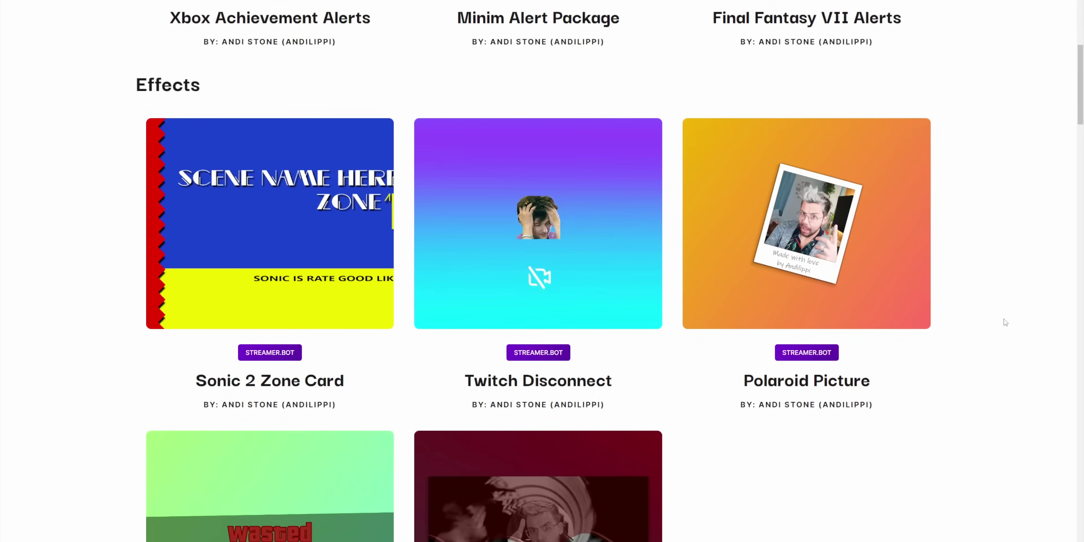
{"action": "scroll", "coordinate": [1005, 322], "scroll_direction": "down", "scroll_amount": 3}
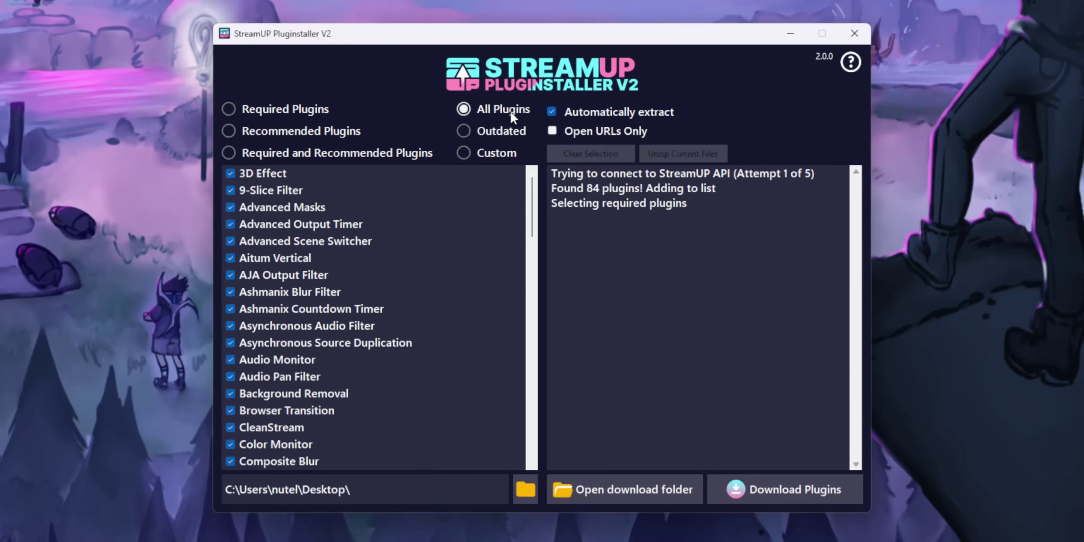
- In Custom mode, clear all plugins, keep only 3D Effect, Aitum Vertical and Move, and download them
{"action": "left_click", "coordinate": [504, 152]}
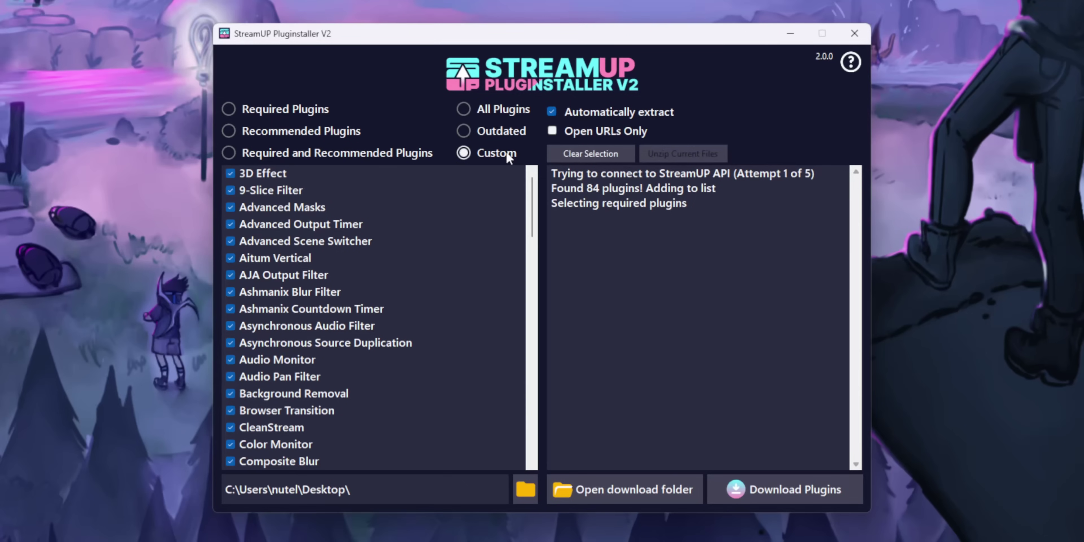
{"action": "left_click", "coordinate": [625, 157]}
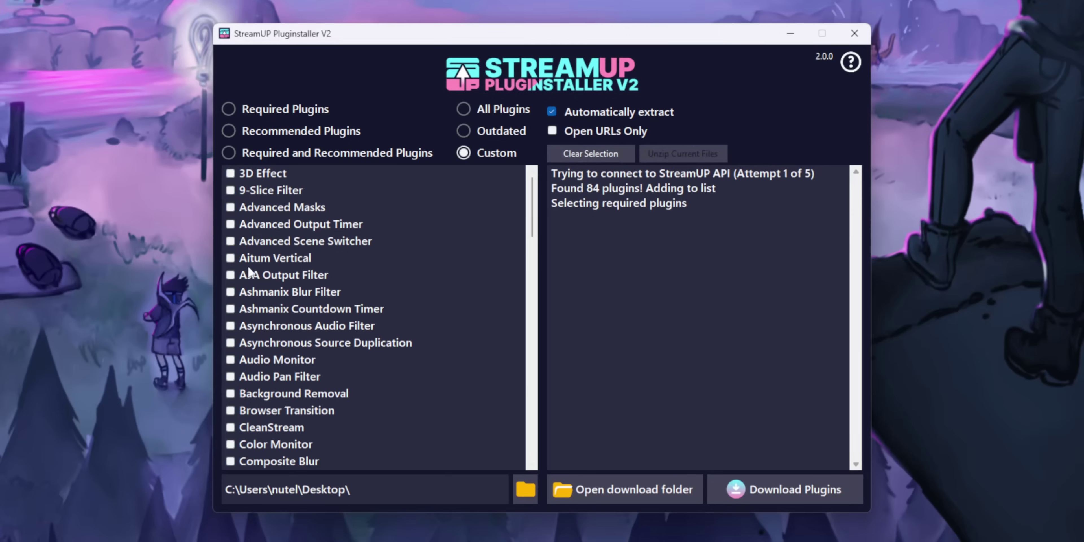
{"action": "scroll", "coordinate": [230, 297], "scroll_direction": "down", "scroll_amount": 4}
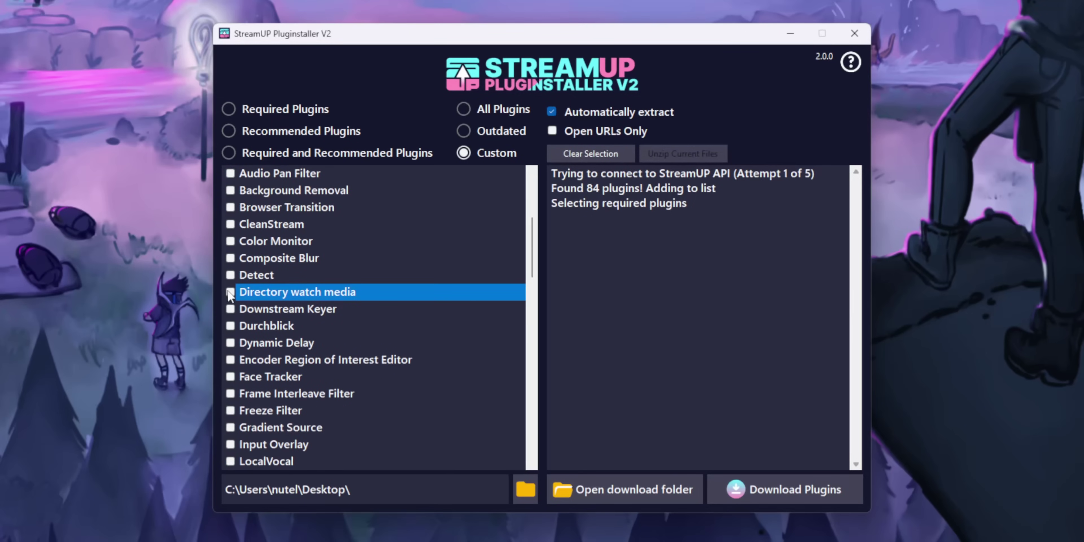
{"action": "scroll", "coordinate": [227, 295], "scroll_direction": "down", "scroll_amount": 1}
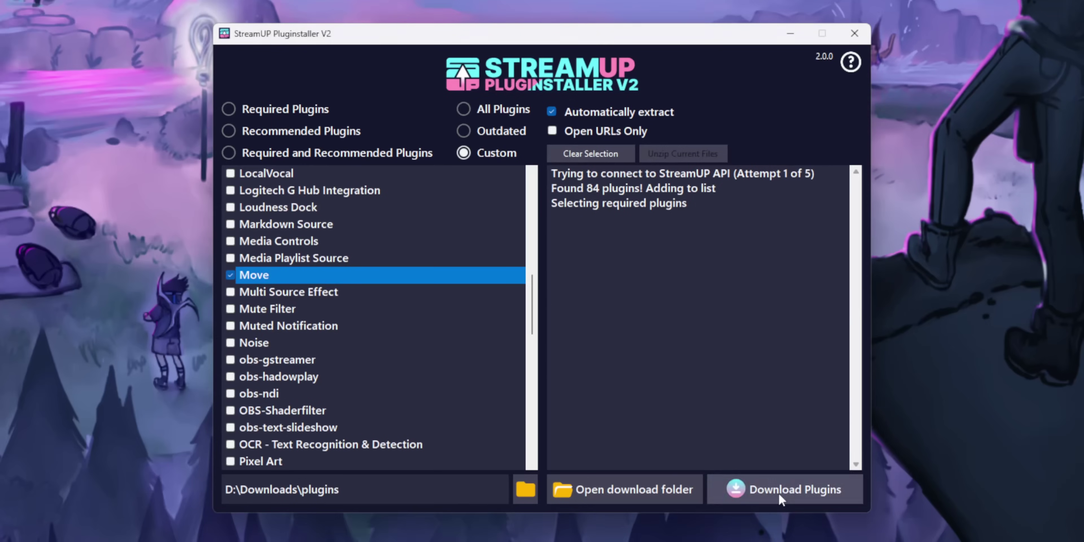
{"action": "left_click", "coordinate": [778, 493]}
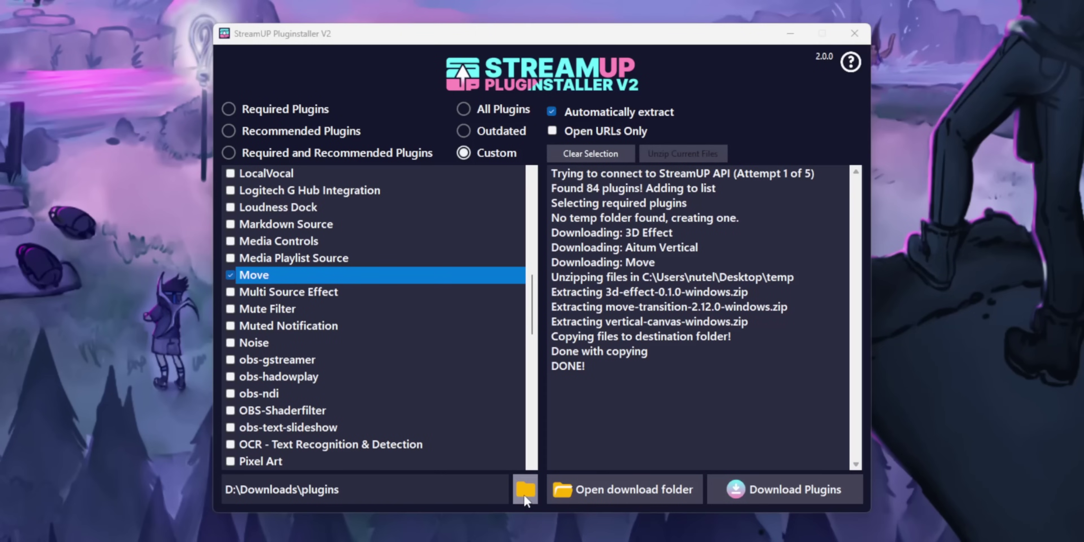
- Set the download destination folder to C:\Program Files\obs-studio
{"action": "left_click", "coordinate": [524, 490]}
{"action": "left_click", "coordinate": [629, 88]}
{"action": "type", "text": "C:\\Program Files\\obs-studio"}
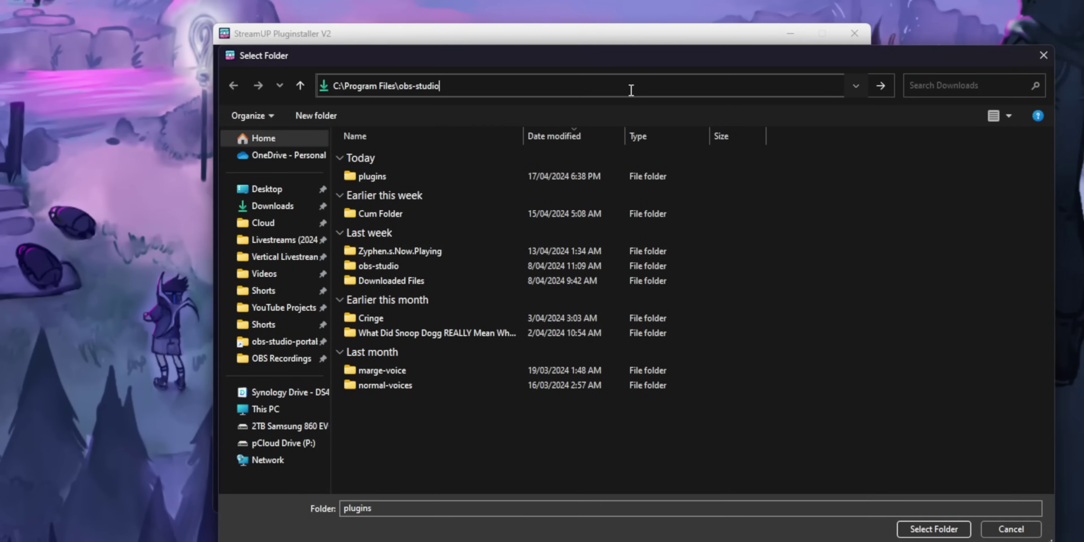
{"action": "key", "text": "Return"}
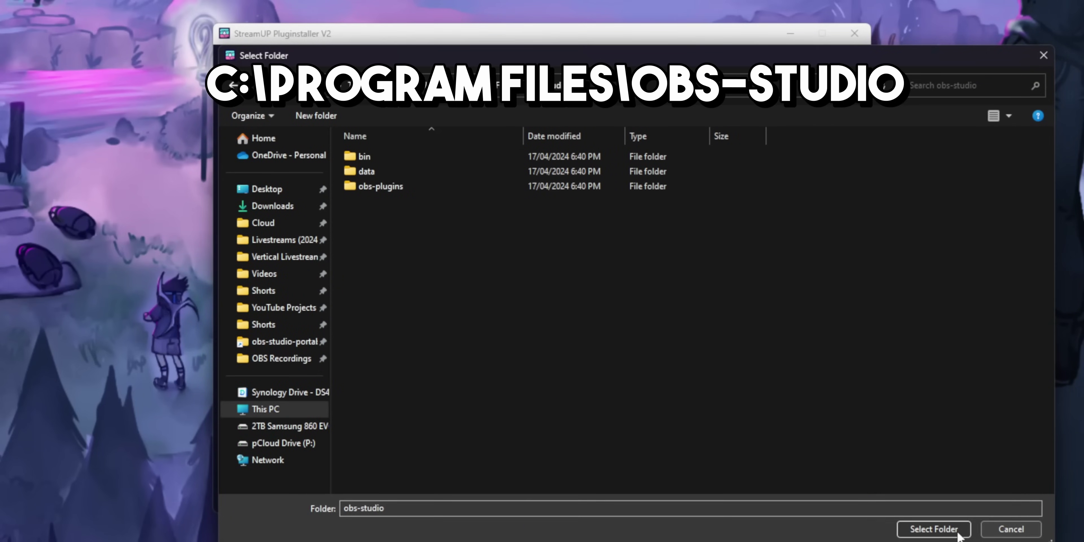
{"action": "left_click", "coordinate": [929, 529]}
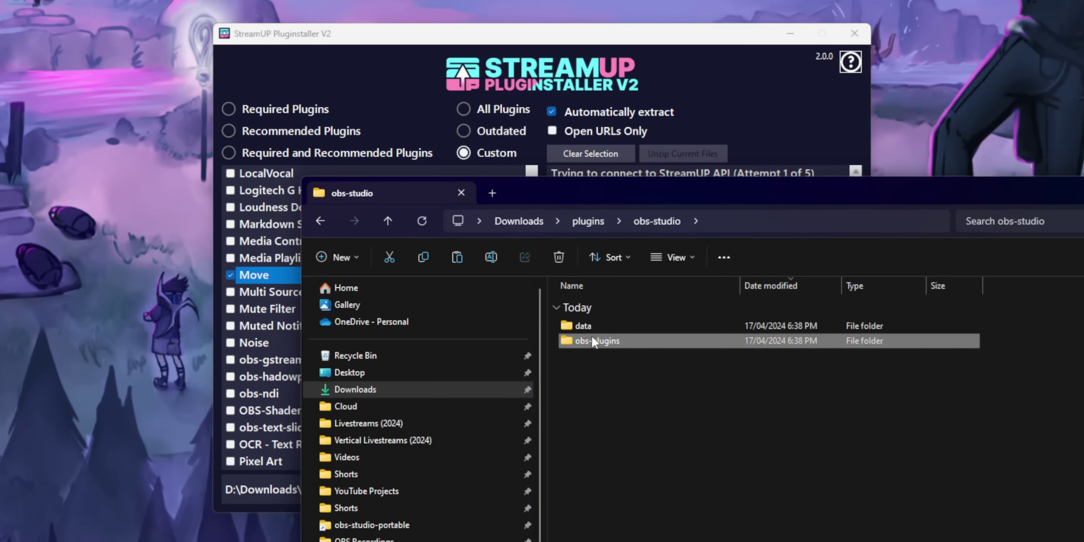
- Open obs-plugins\64bit to see the move-transition, vertical-canvas and 3d-effect files
{"action": "double_click", "coordinate": [592, 338]}
{"action": "double_click", "coordinate": [605, 339]}
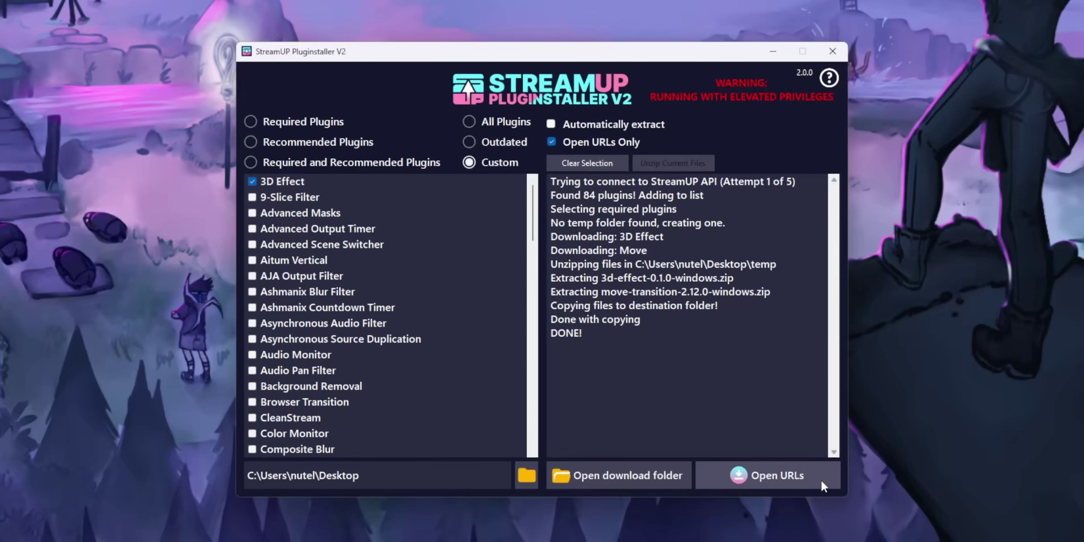
- Open the two selected plugins' pages and show the Move 2.12.0 download files
{"action": "left_click", "coordinate": [821, 480]}
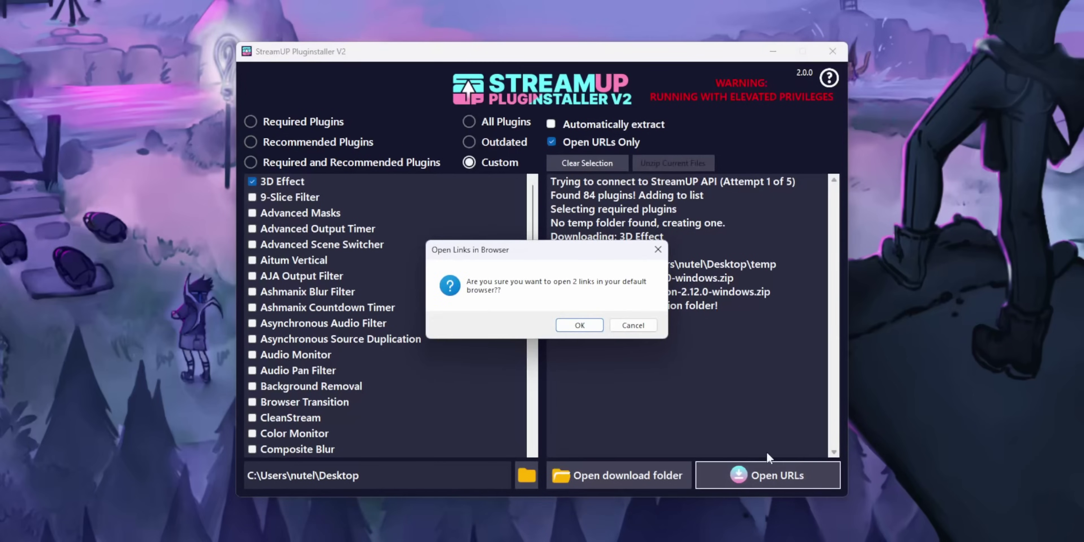
{"action": "left_click", "coordinate": [595, 326]}
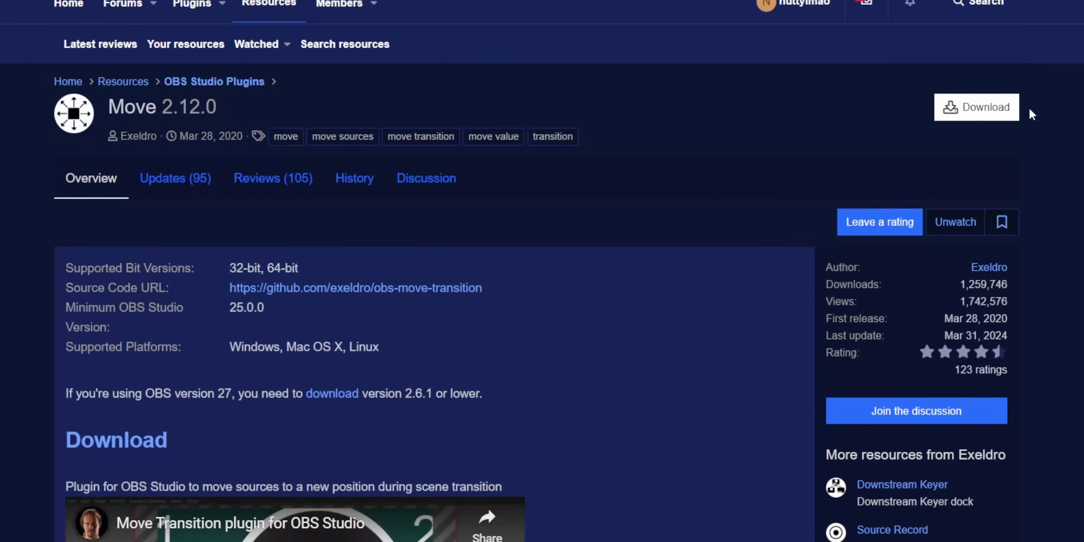
{"action": "left_click", "coordinate": [1016, 117]}
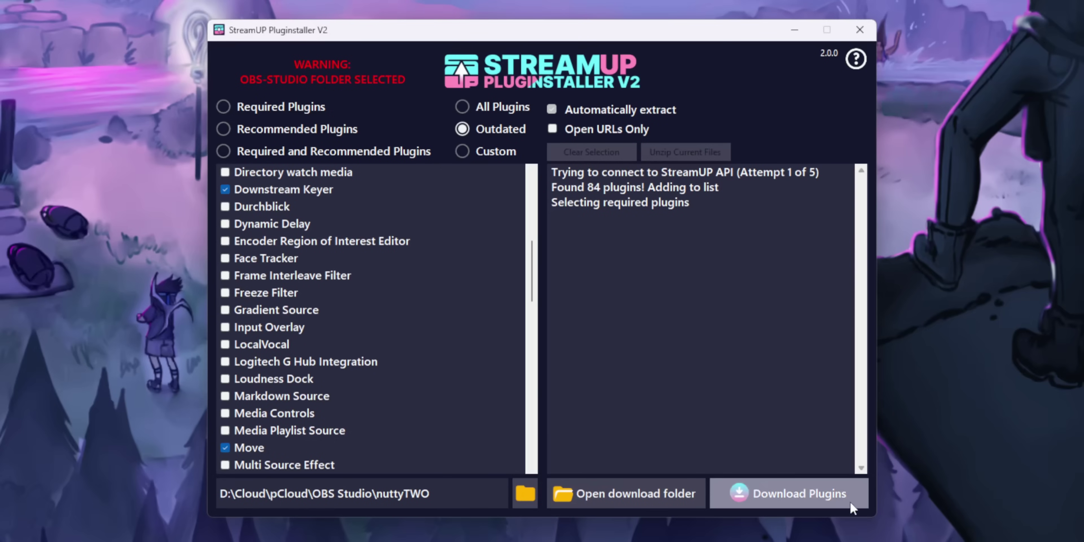
- Download updates for the outdated plugins into the OBS Studio folder
{"action": "left_click", "coordinate": [849, 499]}
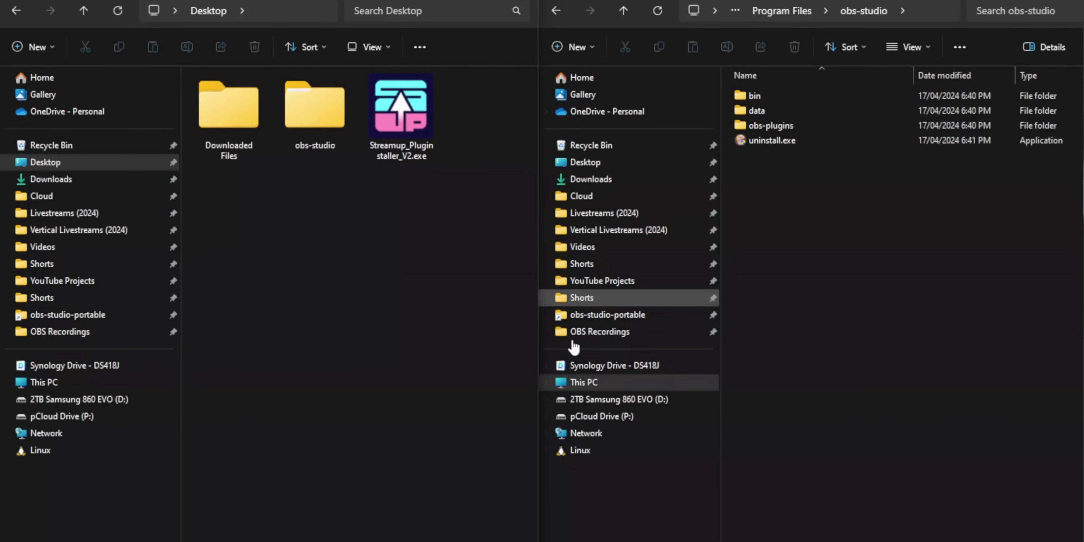
- Move data and obs-plugins from Desktop\obs-studio into C:\Program Files\obs-studio
{"action": "left_click", "coordinate": [296, 112]}
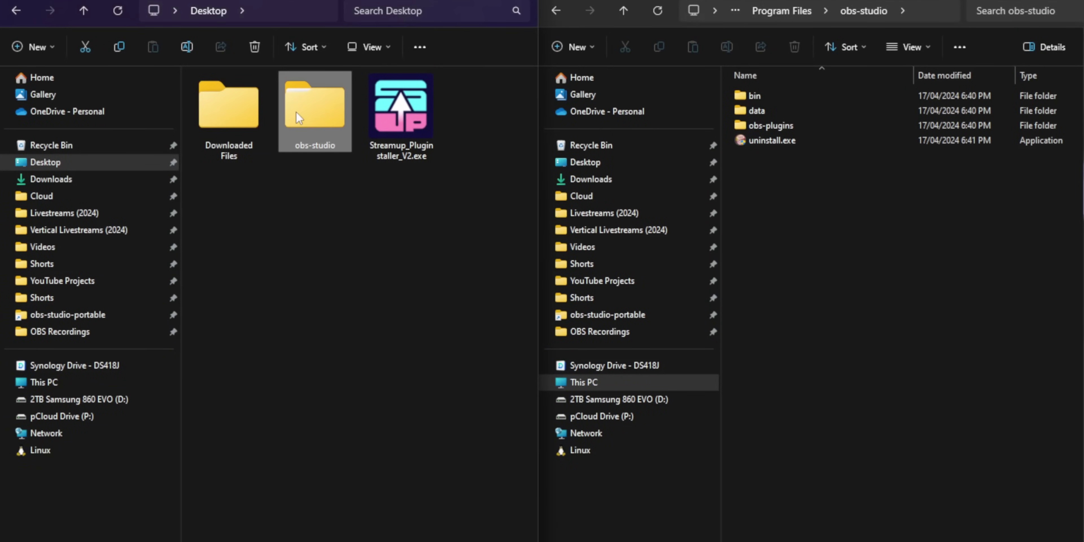
{"action": "double_click", "coordinate": [296, 112]}
{"action": "left_click_drag", "start_coordinate": [421, 333], "coordinate": [167, 68]}
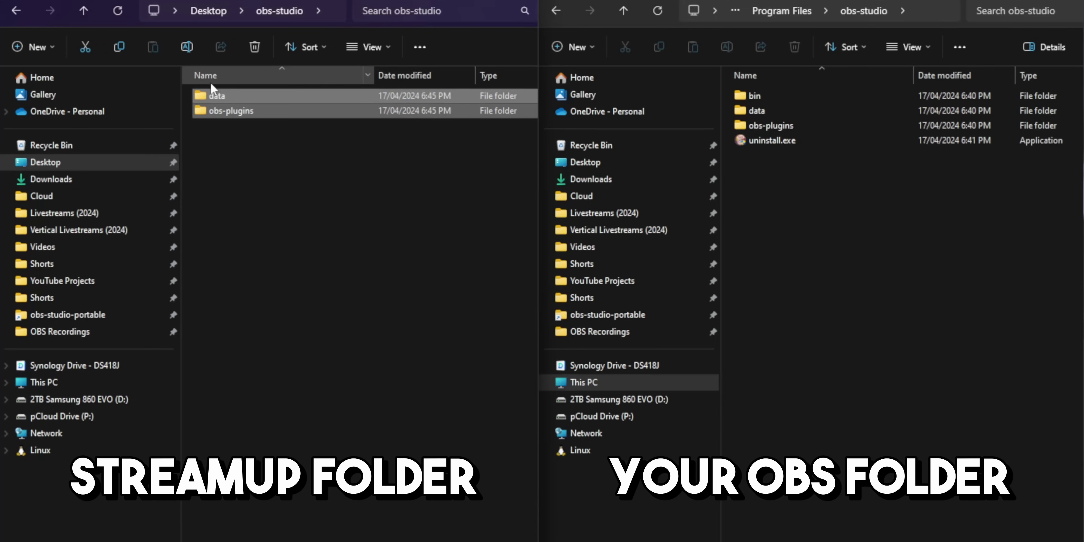
{"action": "left_click_drag", "start_coordinate": [715, 187], "coordinate": [853, 240]}
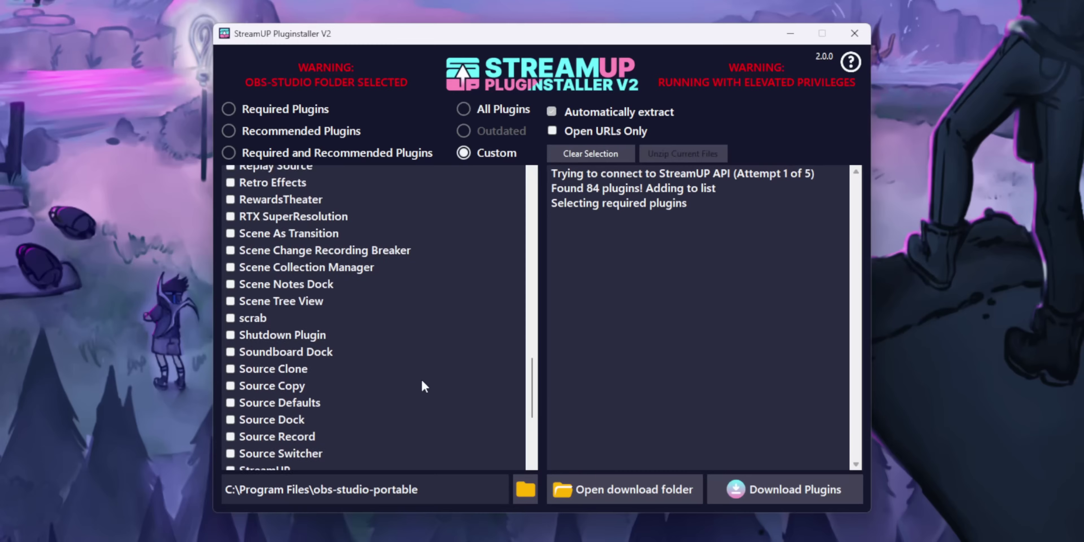
{"action": "scroll", "coordinate": [421, 378], "scroll_direction": "down", "scroll_amount": 3}
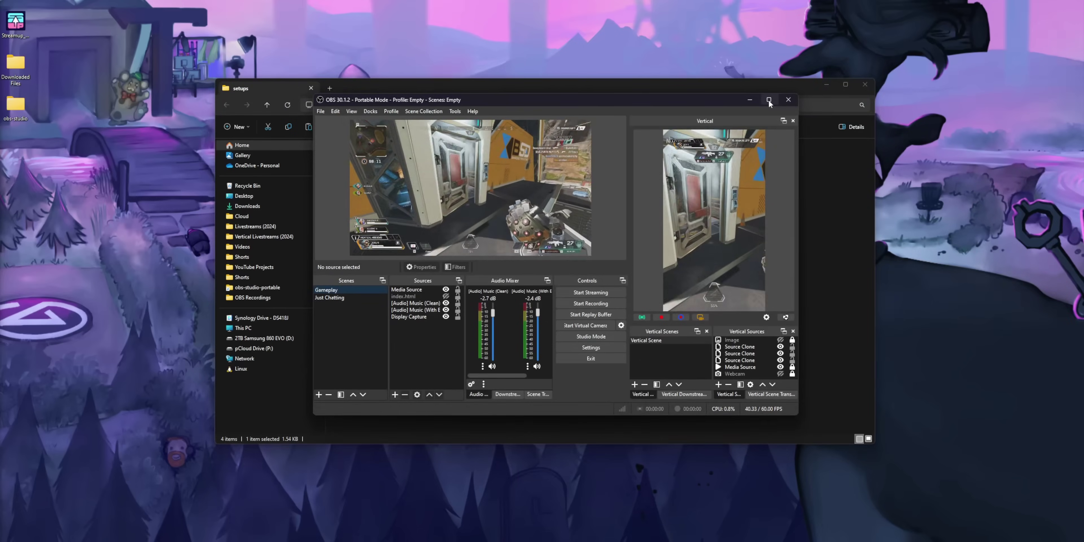
- Maximise OBS and bring StreamUP's Missing or Outdated Plugins dialog to the front
{"action": "left_click", "coordinate": [769, 101]}
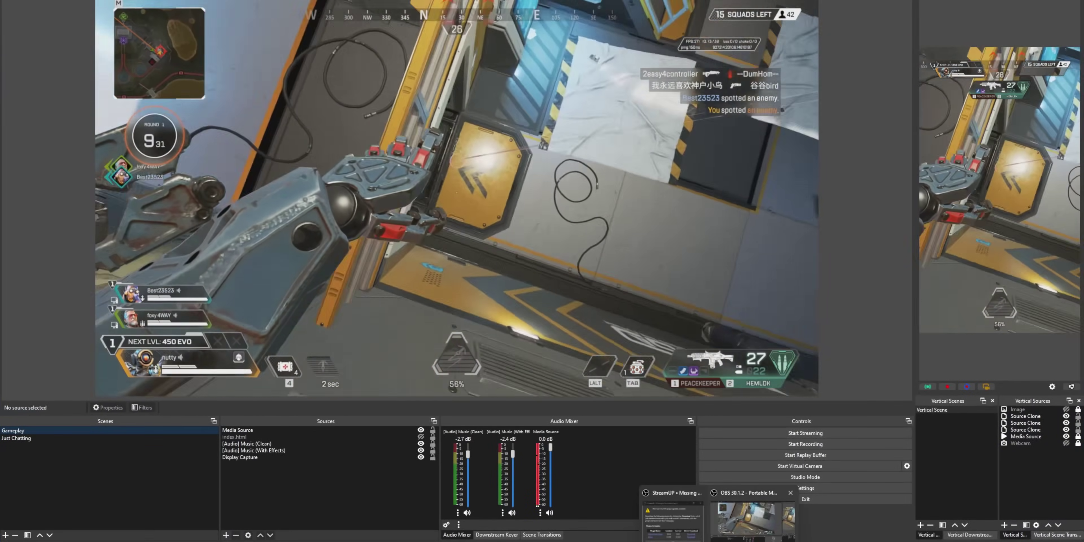
{"action": "left_click", "coordinate": [672, 520]}
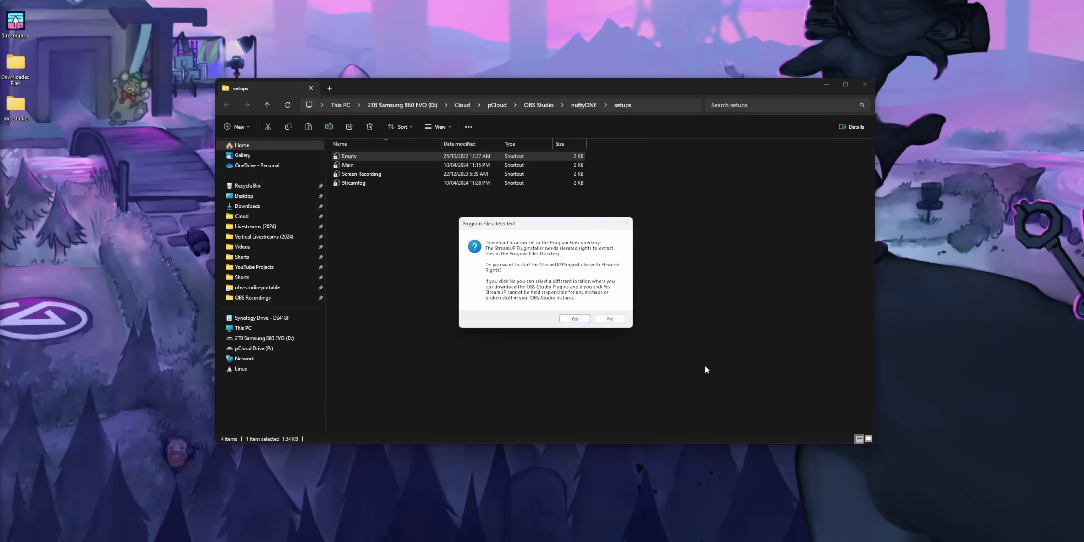
- Accept the Program Files detected prompt to relaunch the installer with administrator rights
{"action": "left_click", "coordinate": [575, 319]}
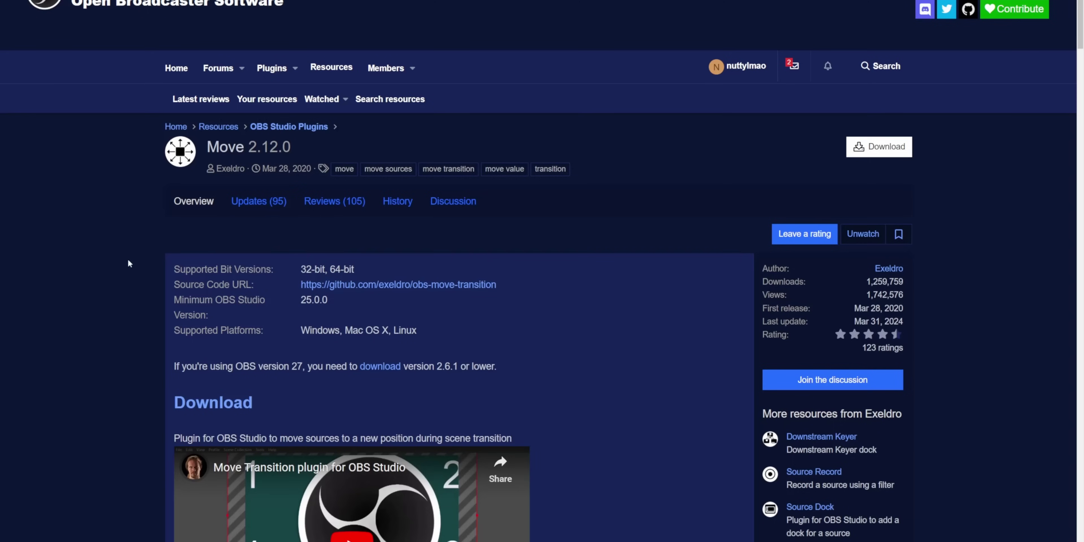
- Show the Move plugin's Updates (95) tab and scroll through the Version 2.12.0 notes
{"action": "left_click", "coordinate": [237, 209]}
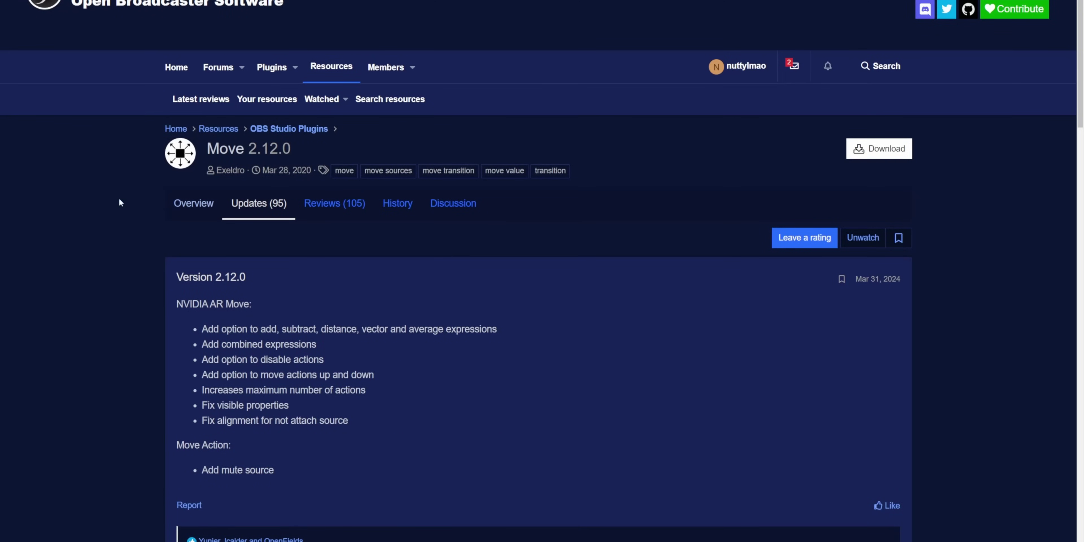
{"action": "scroll", "coordinate": [26, 225], "scroll_direction": "down", "scroll_amount": 3}
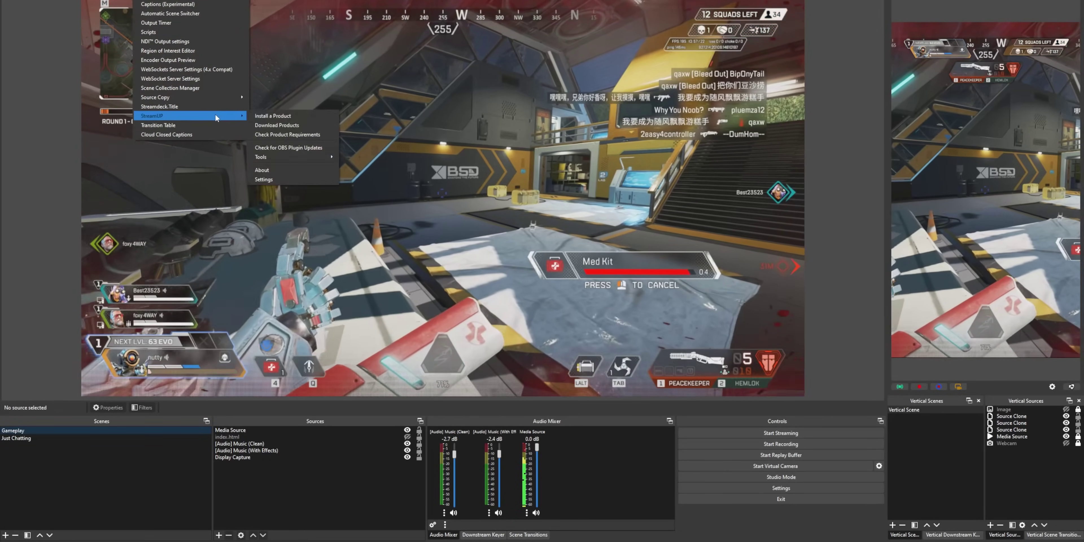
- Show StreamUP's Installed Plugins list in OBS, then move the obs-ndi 4.13.0 setup past its licence page
{"action": "mouse_move", "coordinate": [215, 113]}
{"action": "left_click", "coordinate": [315, 174]}
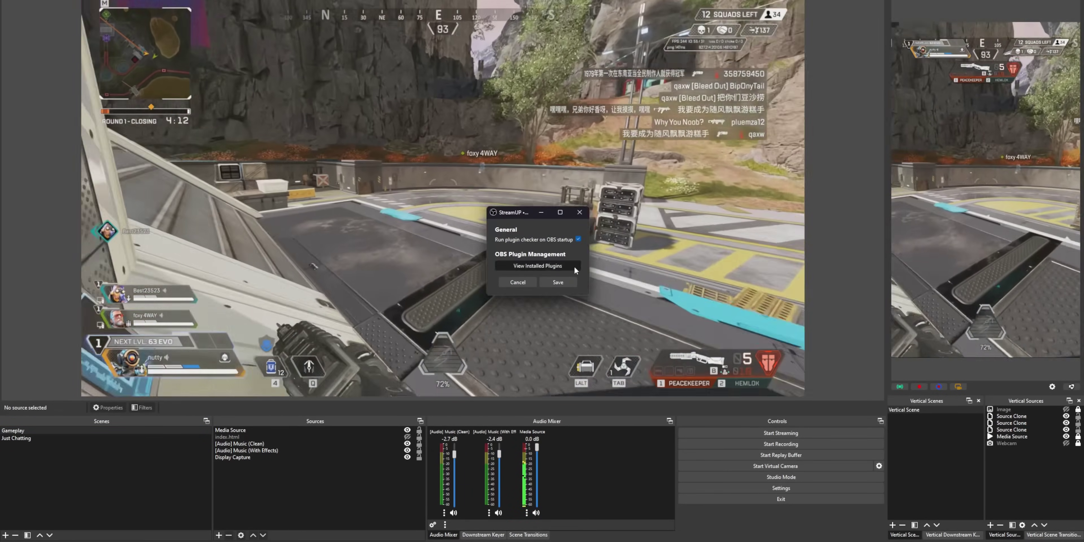
{"action": "left_click", "coordinate": [574, 265]}
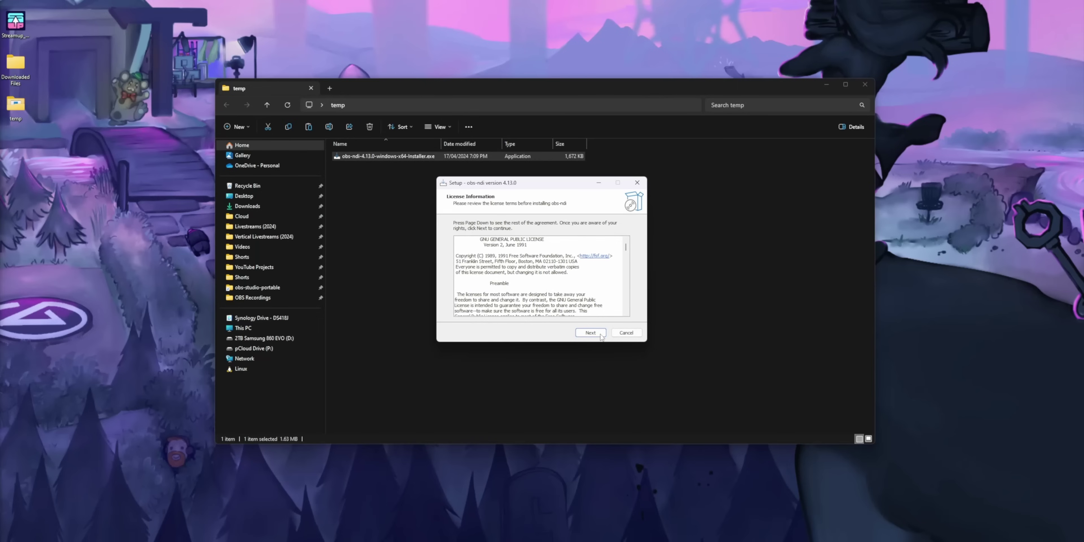
{"action": "left_click", "coordinate": [590, 332]}
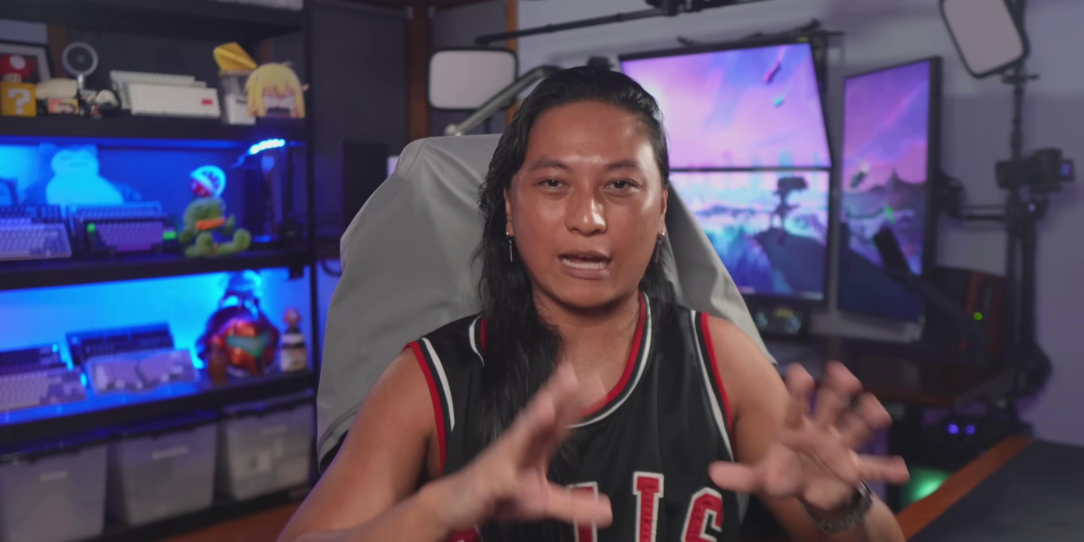